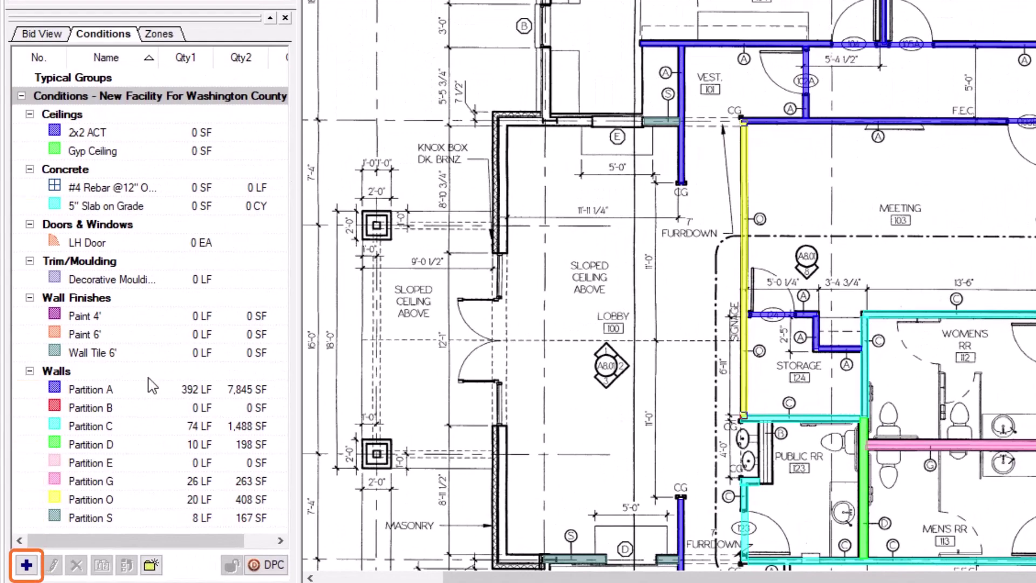
Step: Create a new condition and set its style to Attachment
click(26, 565)
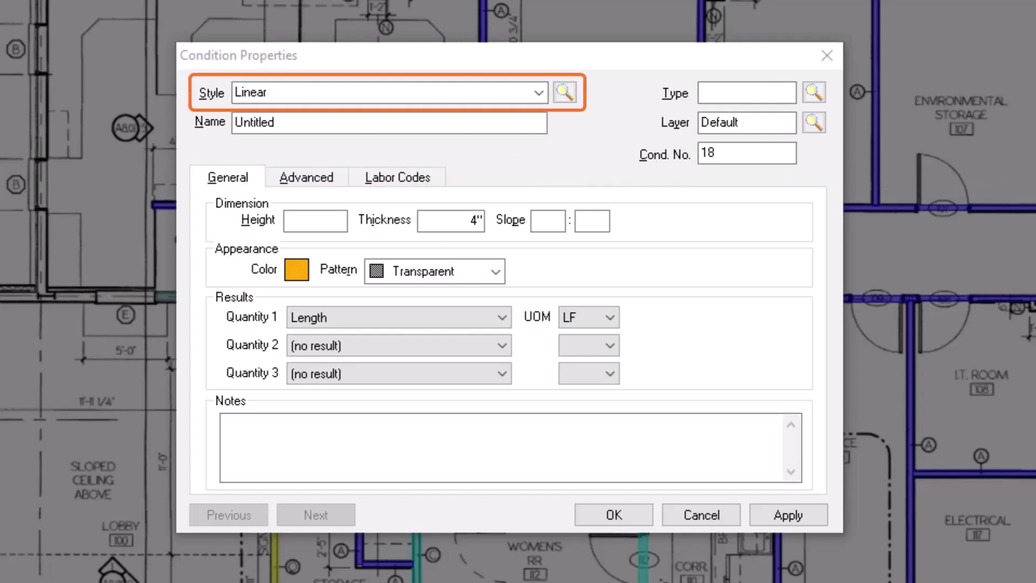
click(539, 90)
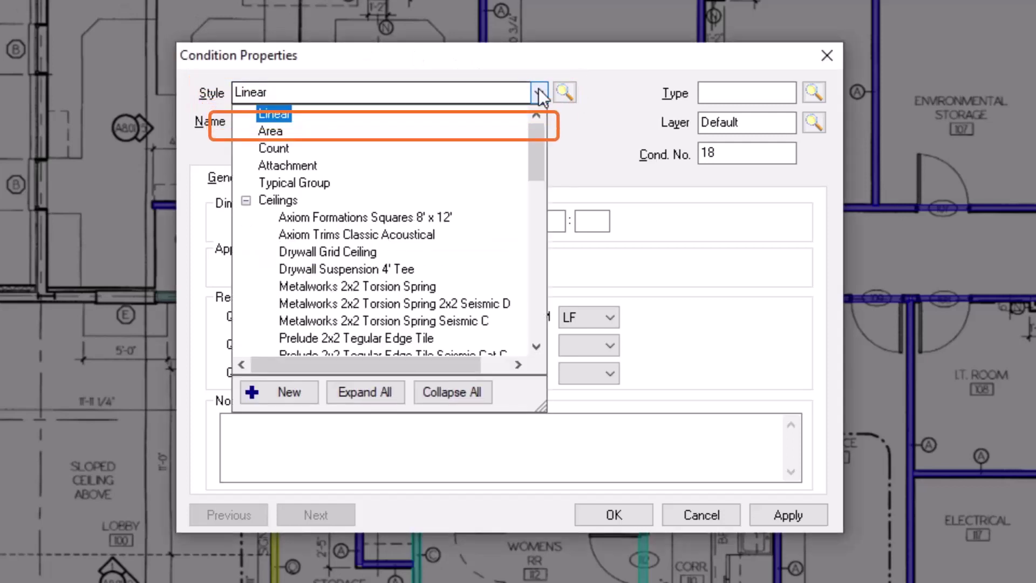
click(323, 166)
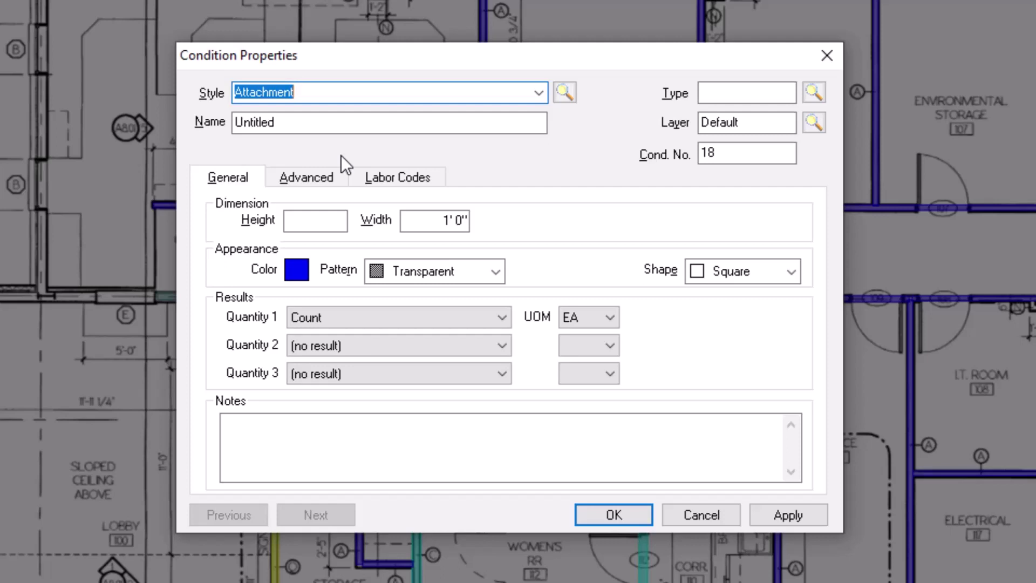
Step: Name the condition 'LH Door' and set its type to Doors & Windows
double_click(294, 123)
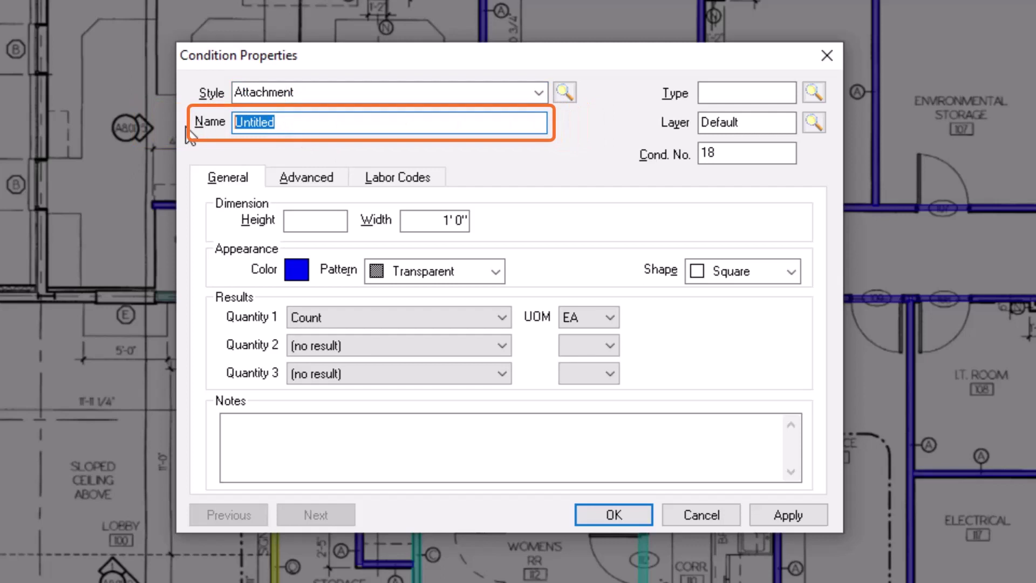
text(LH Door)
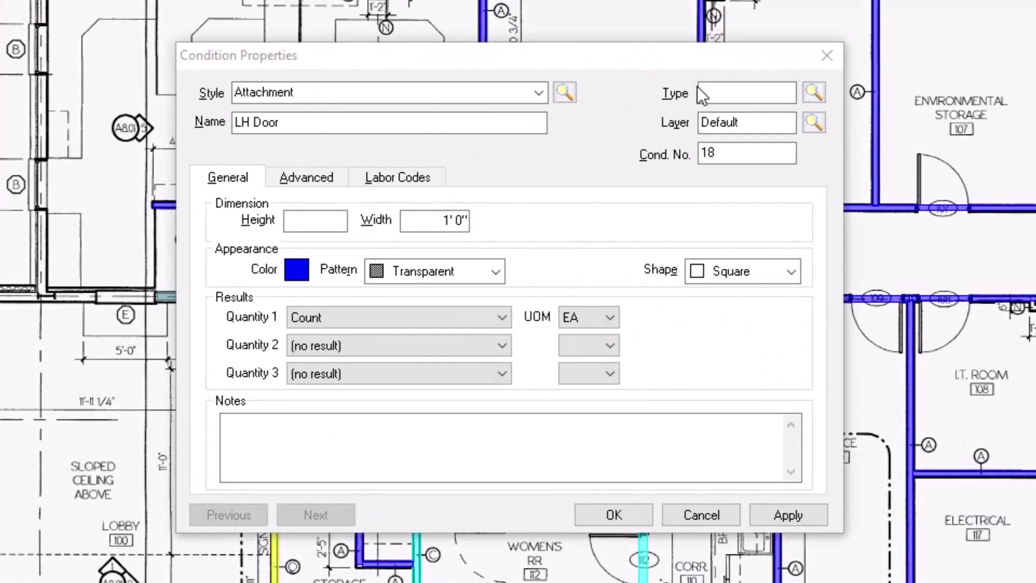
click(708, 91)
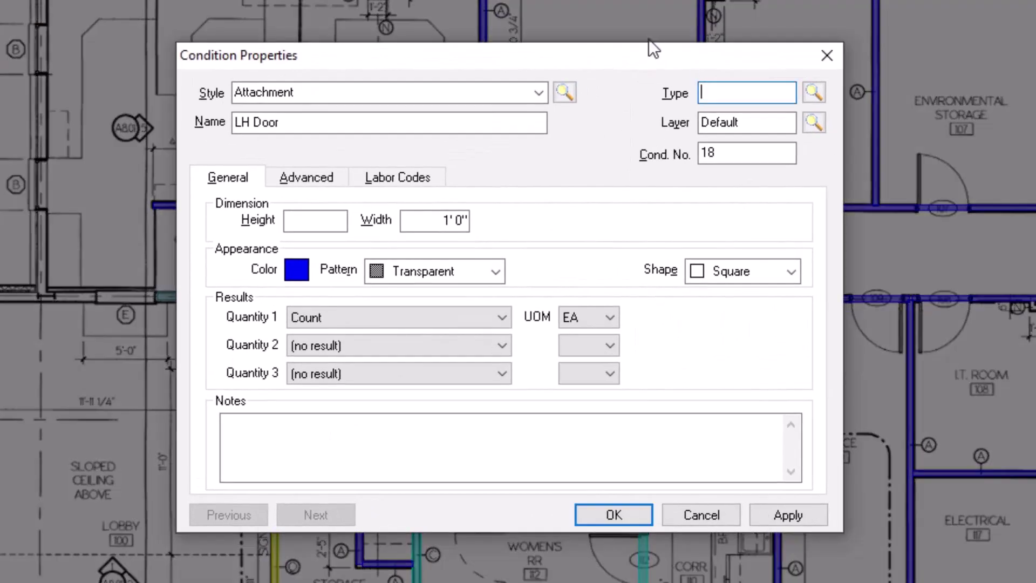
text(Doors & Windows)
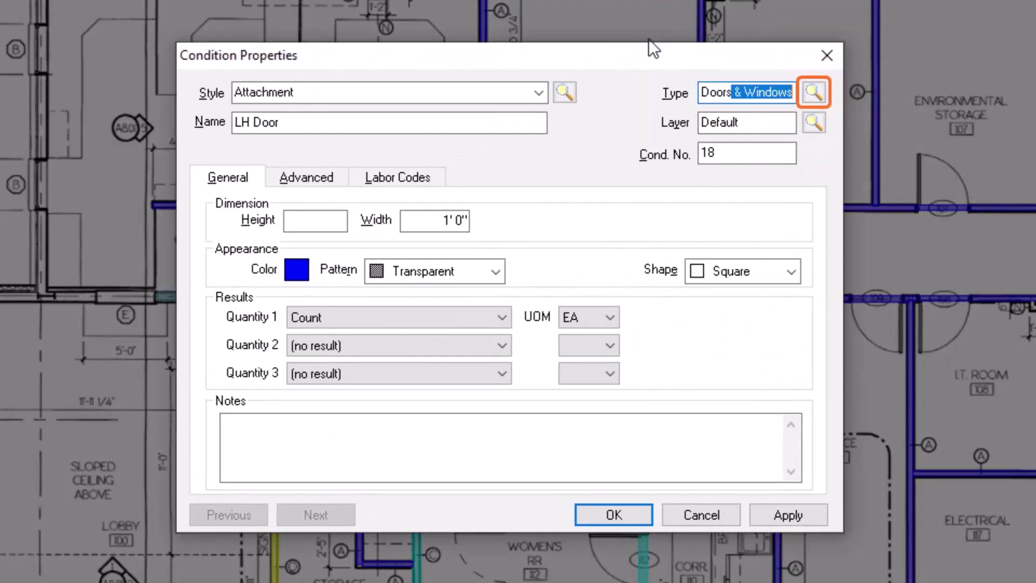
key(Tab)
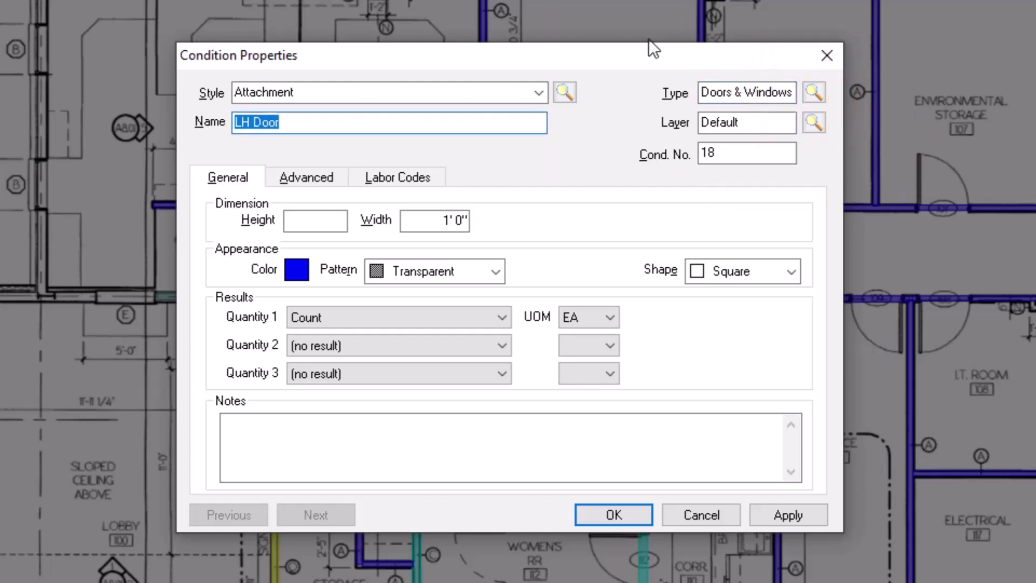
click(648, 39)
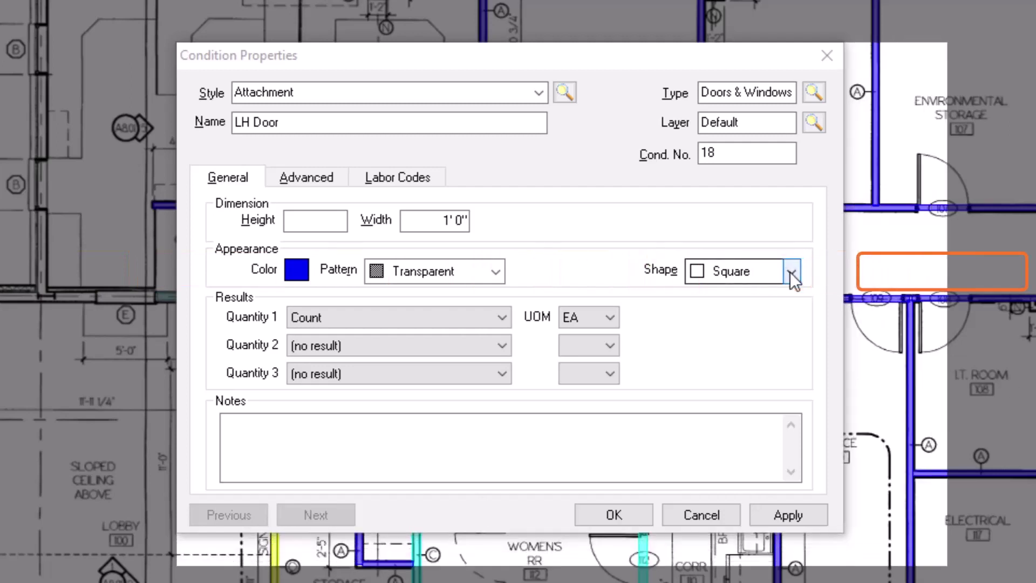
Step: Give LH Door the LH Door shape, 8' 0" height and 3' 0" width
click(791, 273)
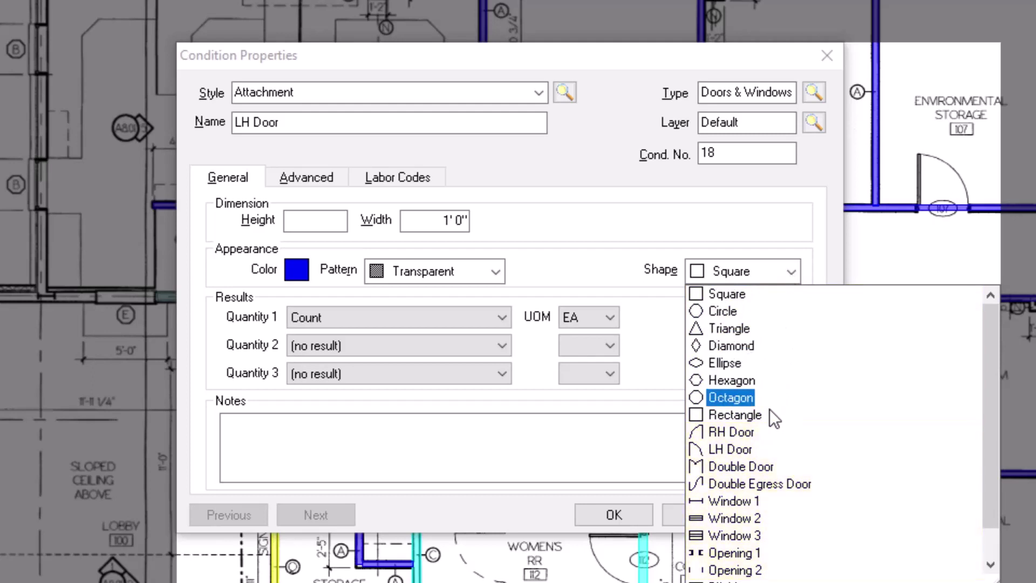
click(760, 449)
click(760, 451)
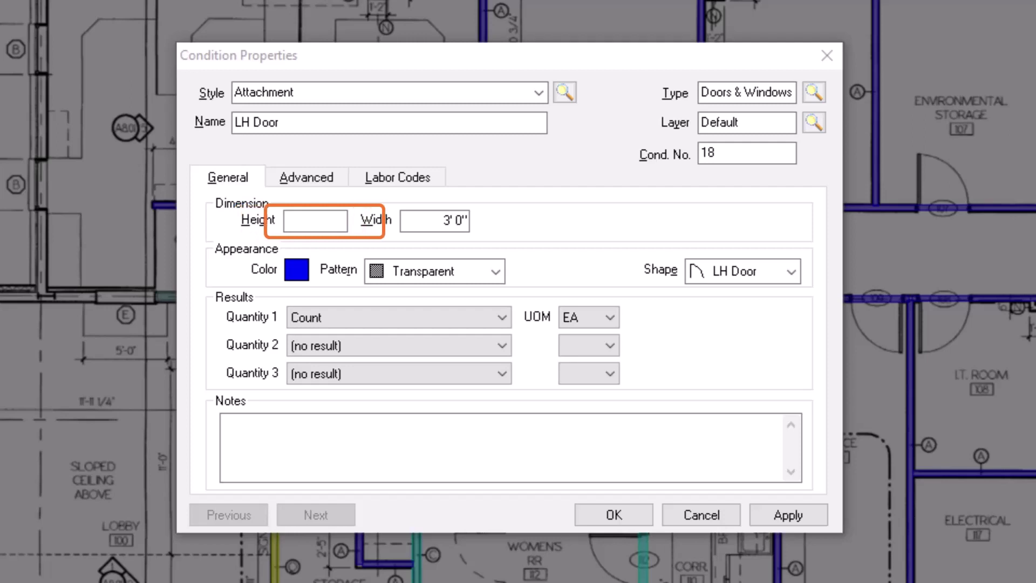
click(281, 224)
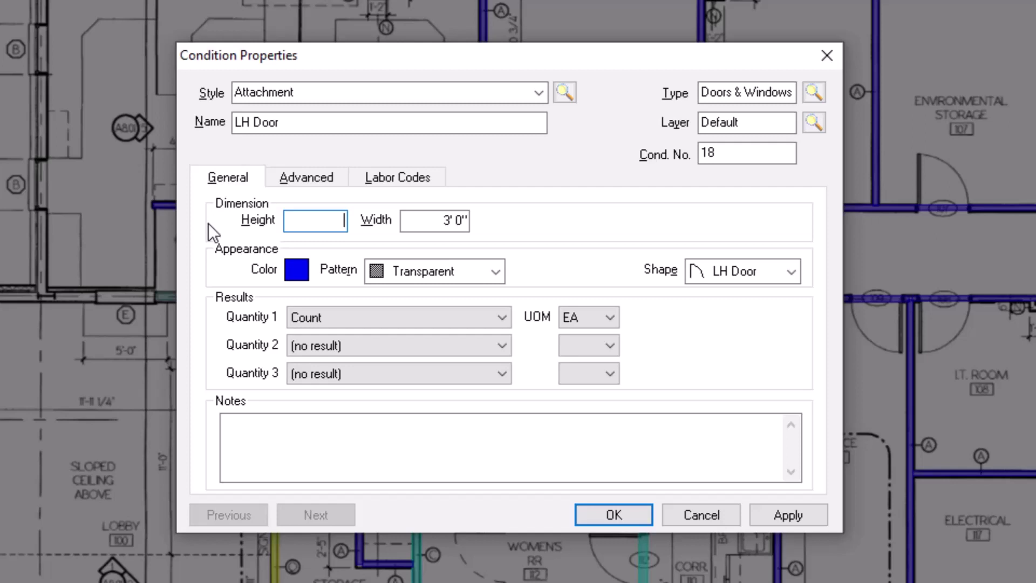
text(800)
key(Tab)
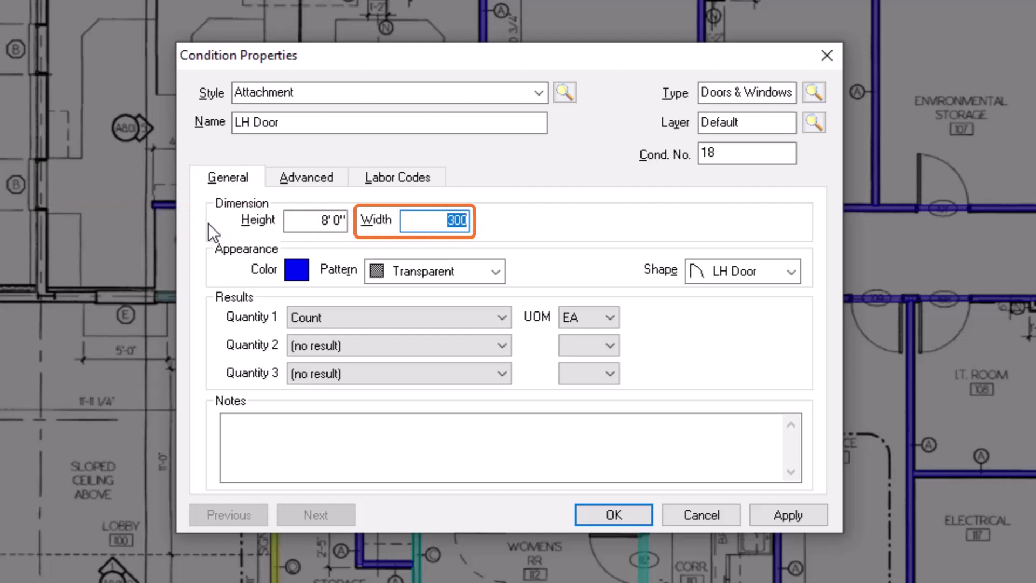
key(Tab)
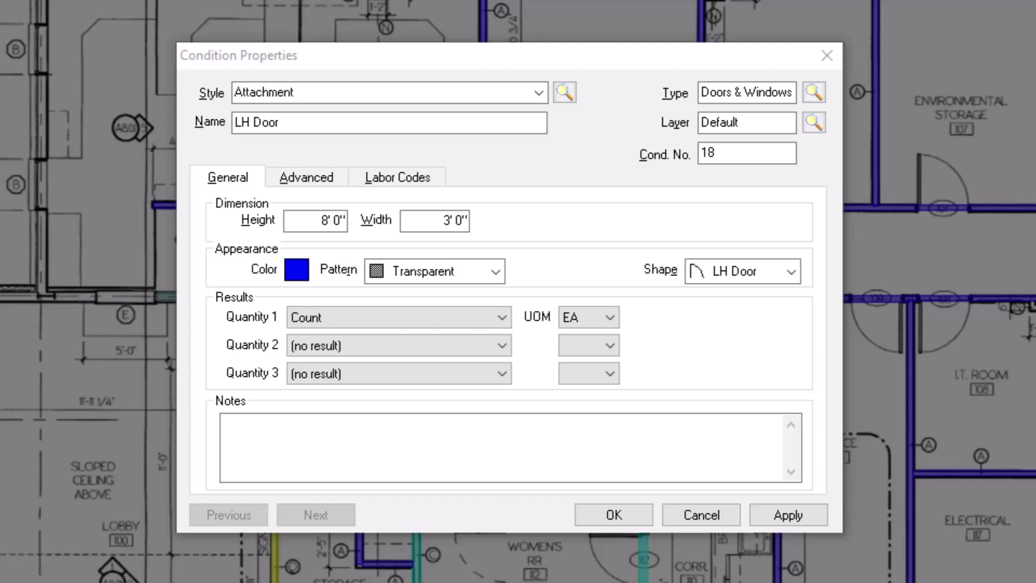
Step: Set the LH Door marker colour to dark red, keeping the Transparent pattern
click(293, 276)
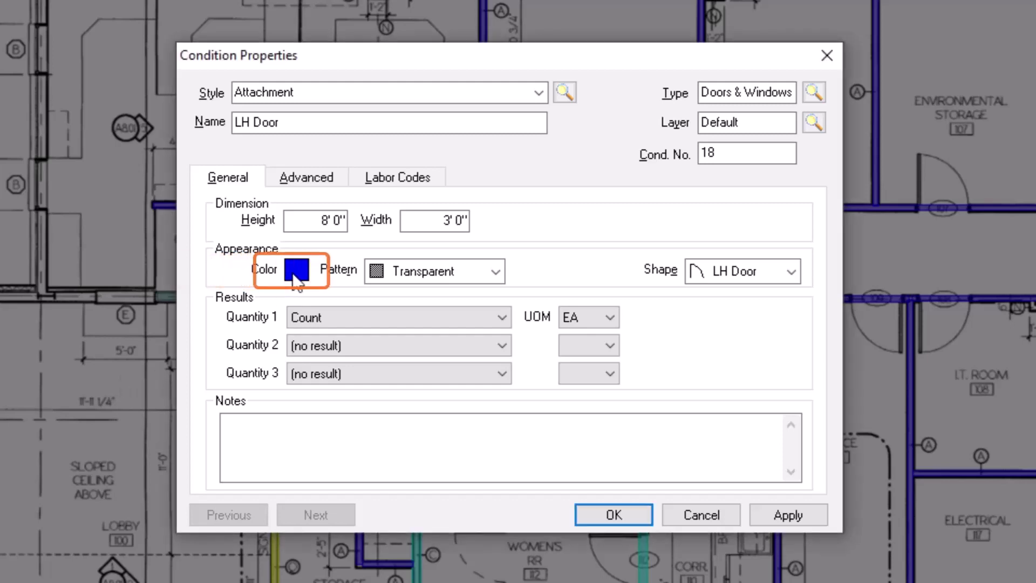
click(295, 274)
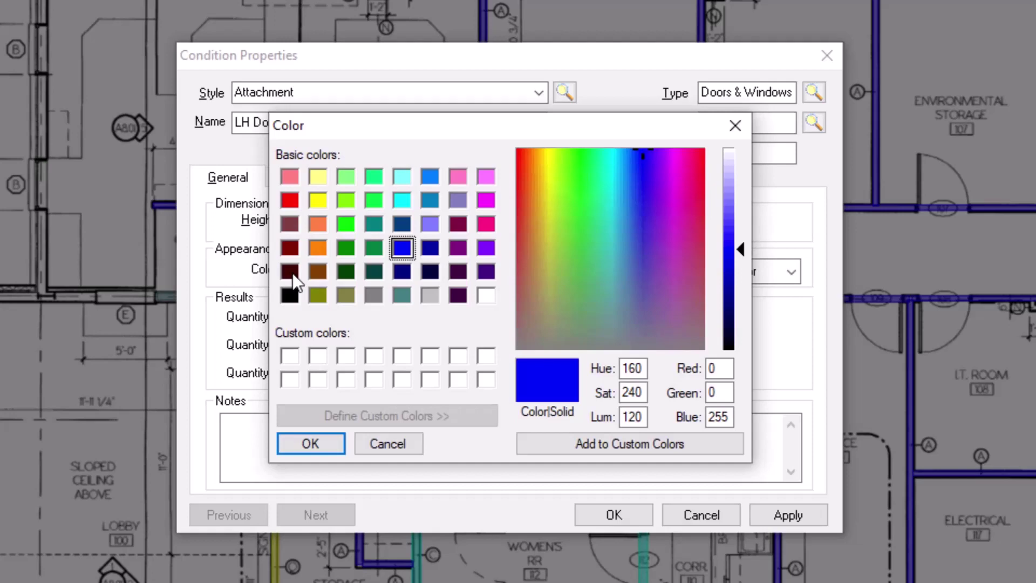
click(289, 248)
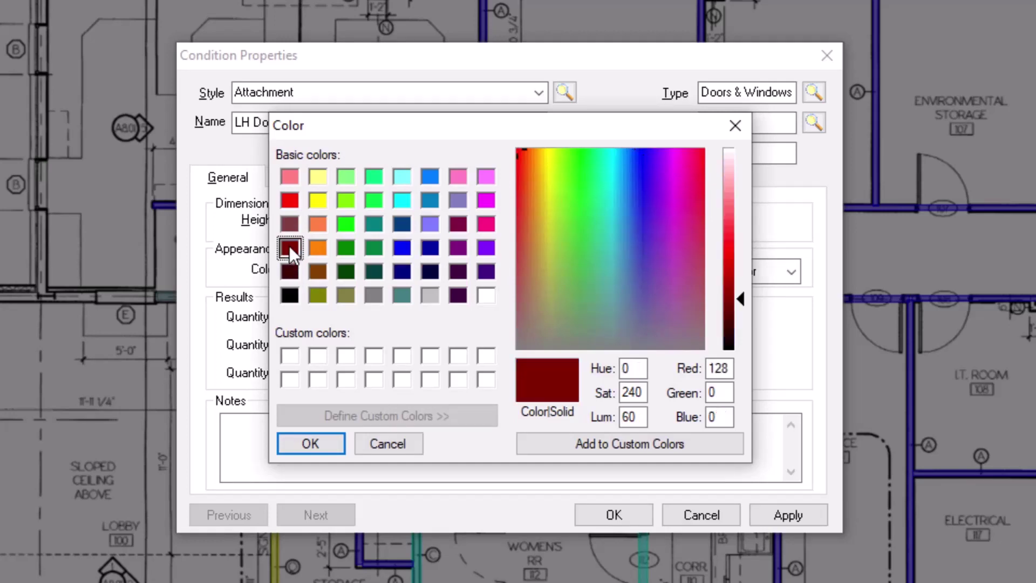
click(310, 444)
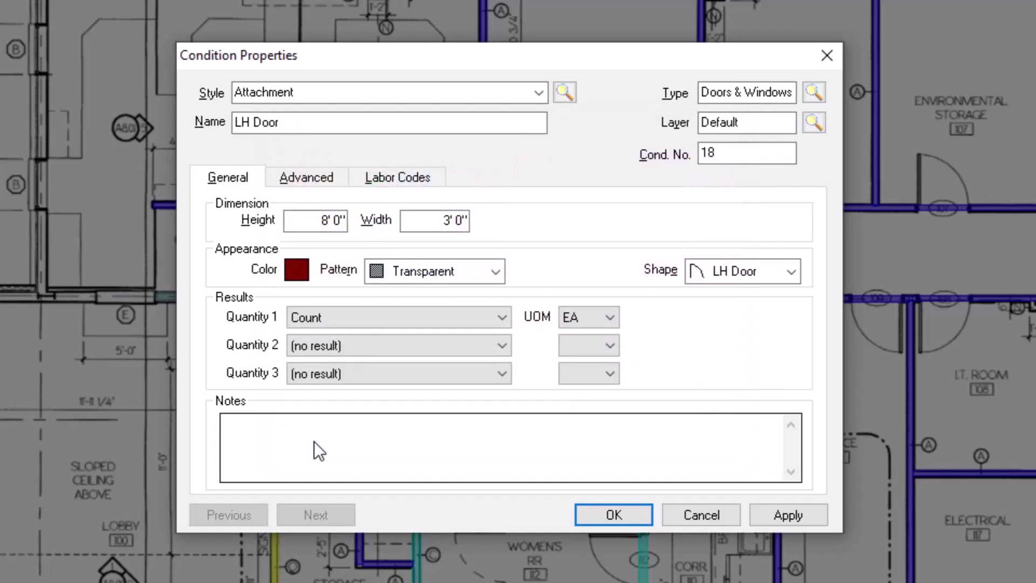
click(496, 273)
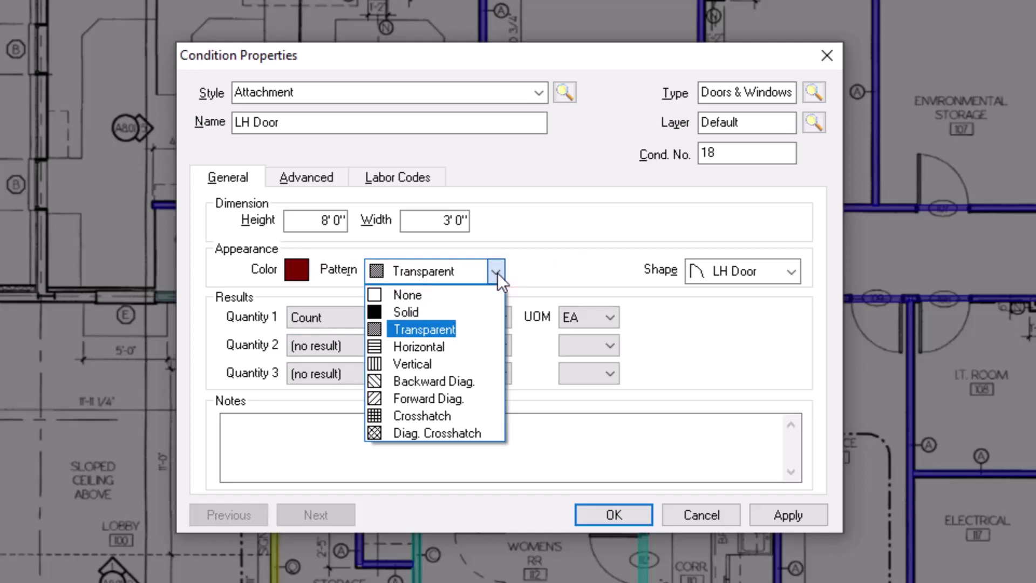
click(470, 330)
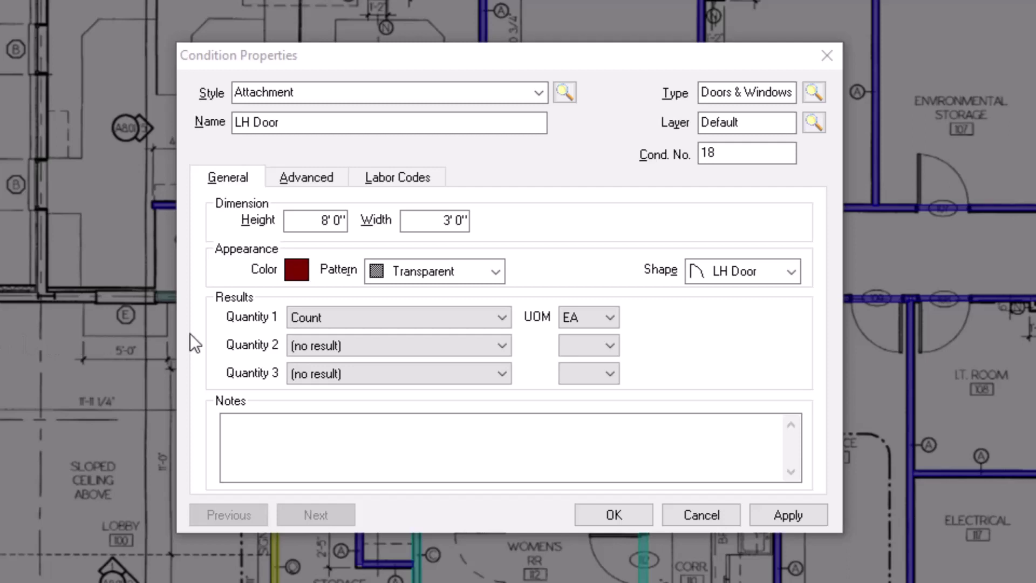
Step: Keep Count as Quantity 1, set Quantity 2 to Perimeter (top + both sides), and paste the hardware notes
click(503, 321)
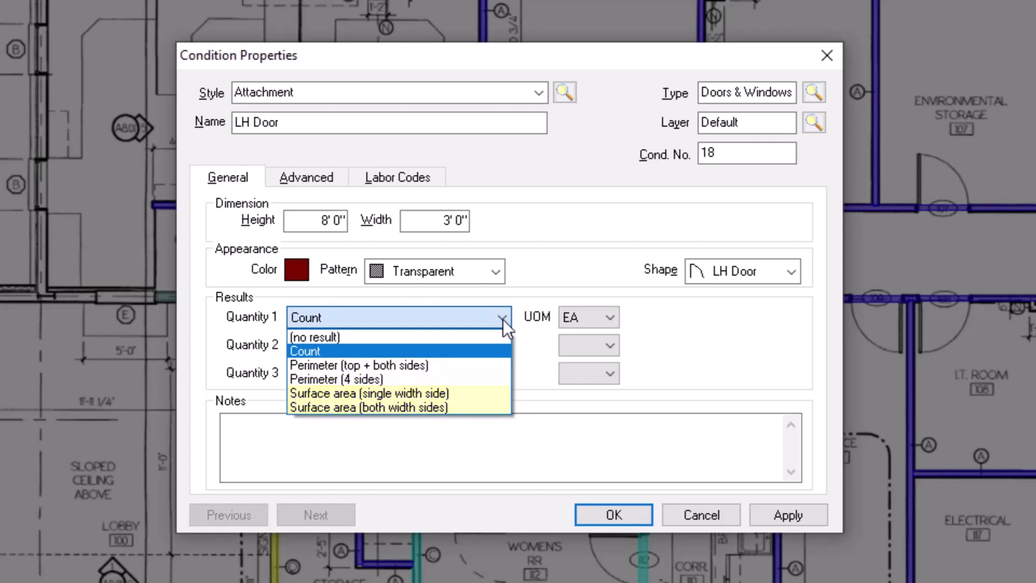
click(503, 320)
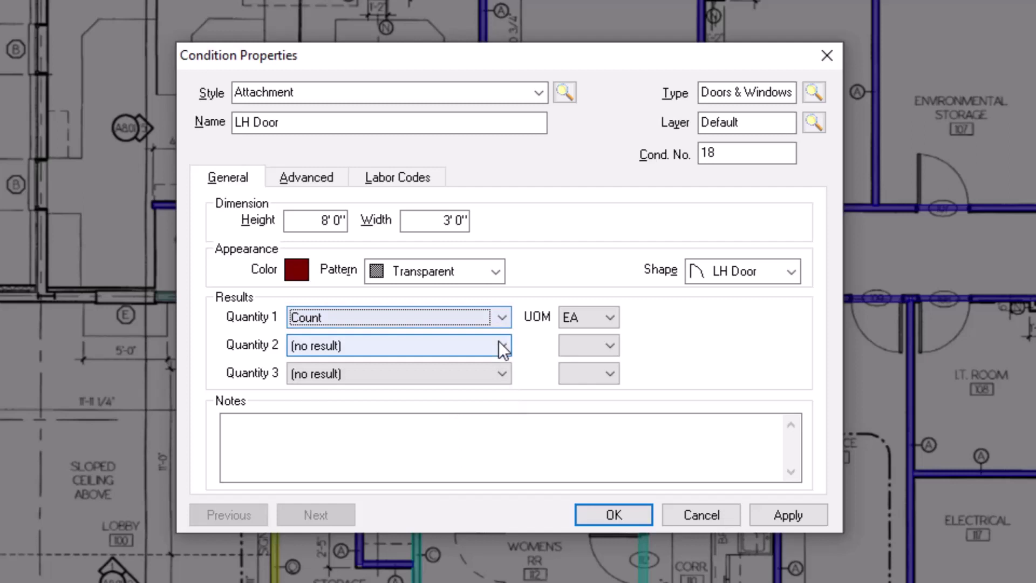
click(499, 344)
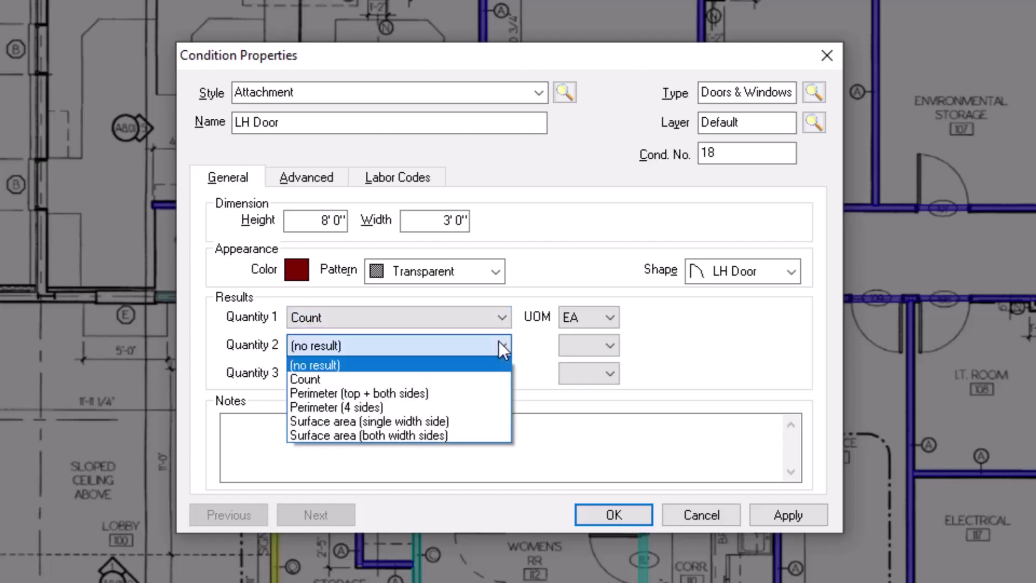
click(465, 393)
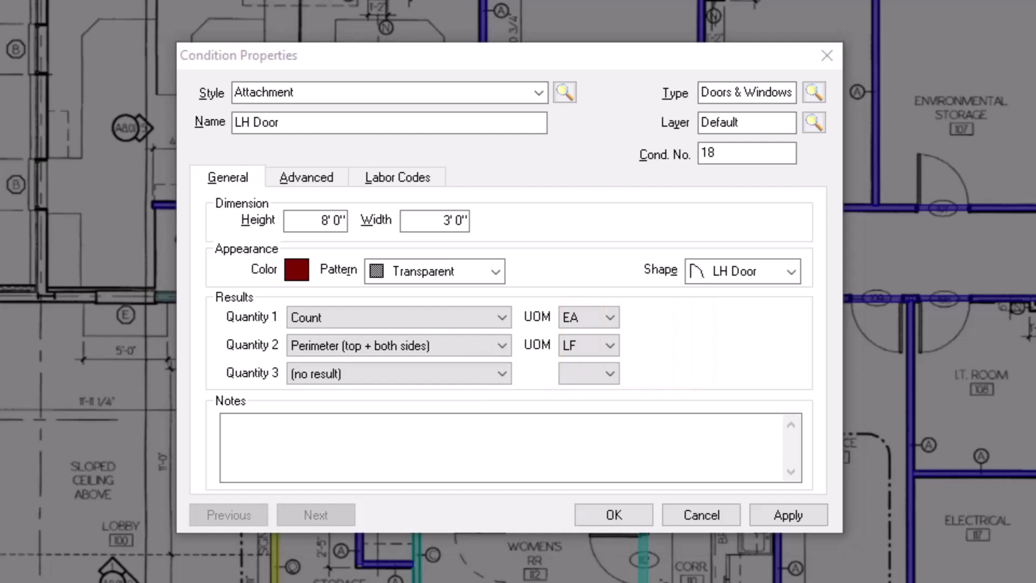
text(HM Door; HM Frame; Hardware Set 2)
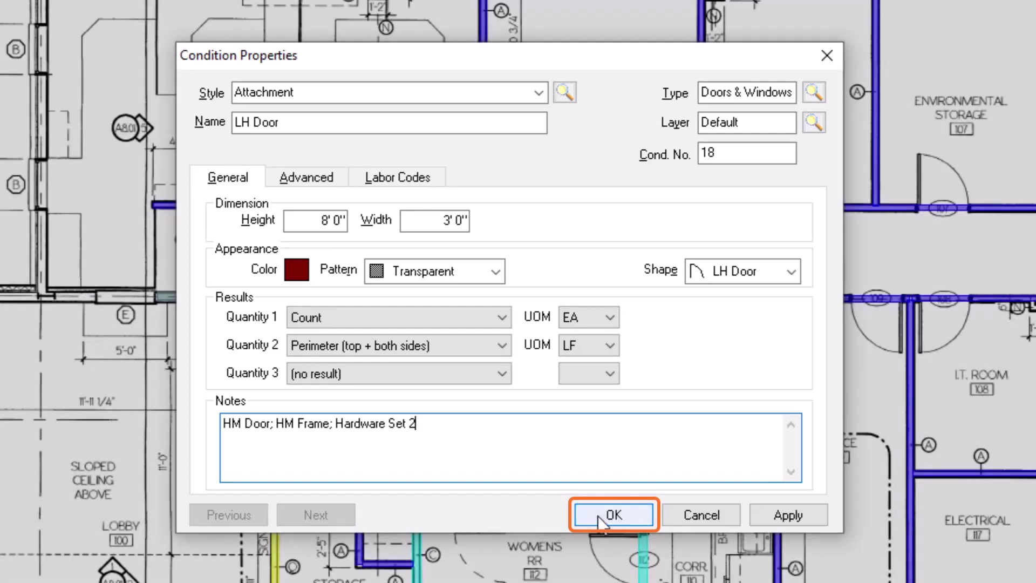
Step: Save LH Door, select it for takeoff, and place a door at the Storage 124 opening
click(599, 515)
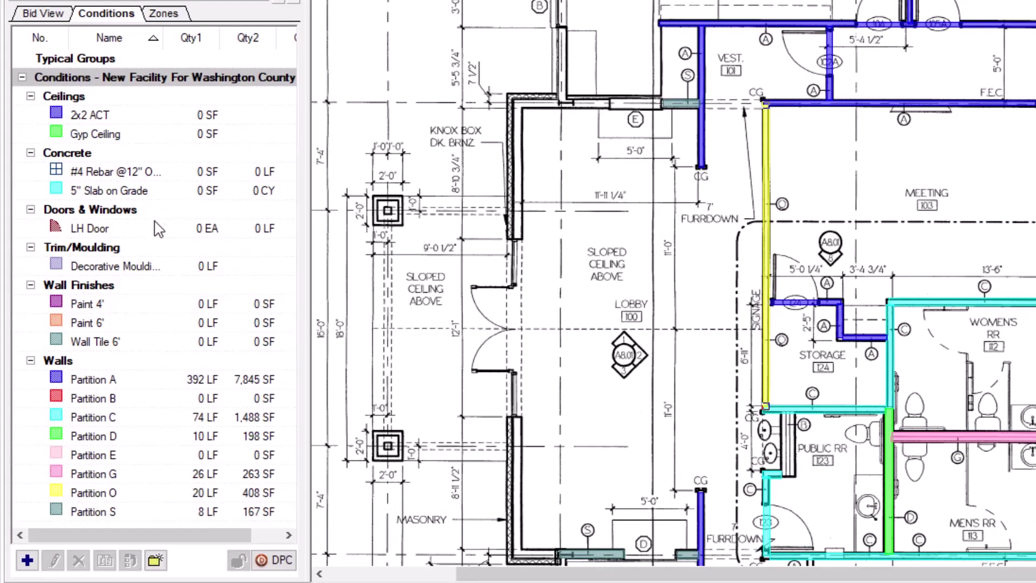
click(154, 236)
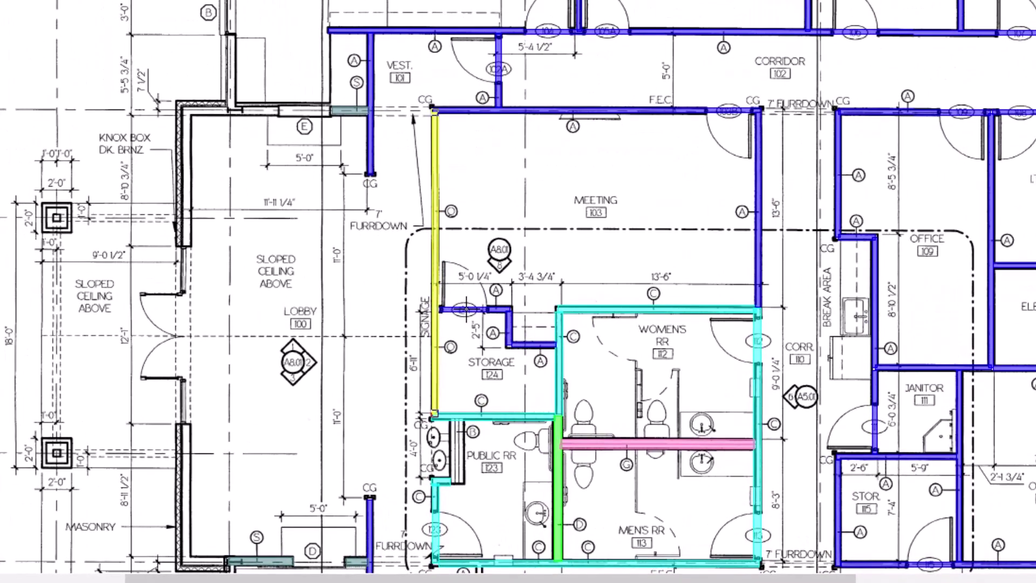
click(467, 308)
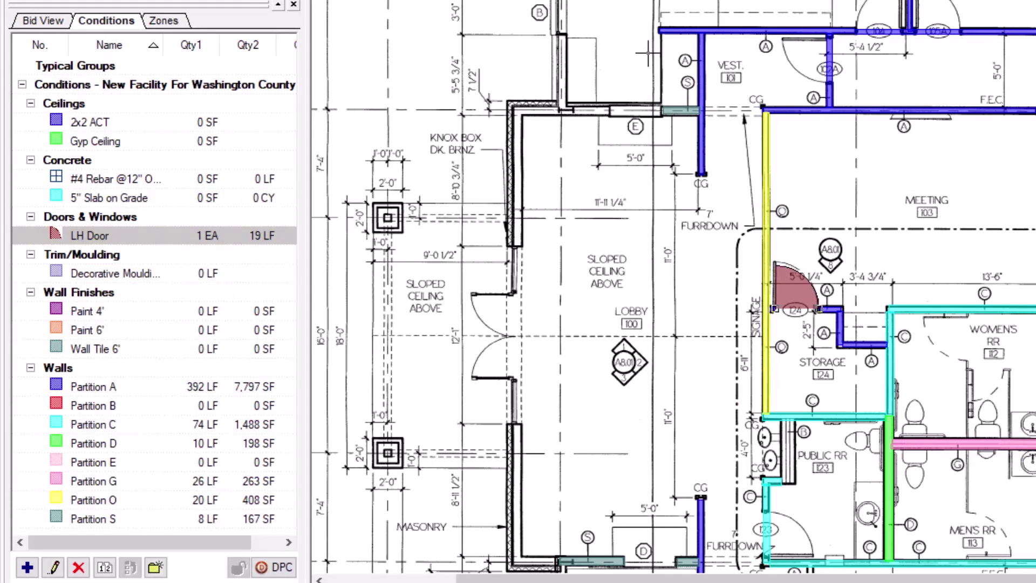
scroll(648, 53, up, 3)
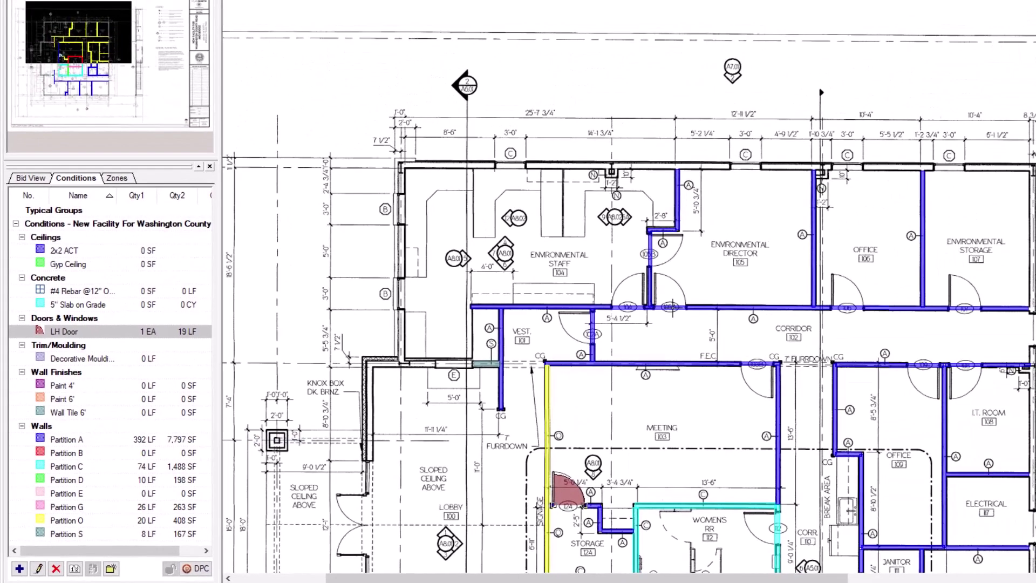
Step: Place doors in rooms 105, 106 and 107, flip two, then open LH Door's Advanced backout settings
click(848, 309)
click(966, 309)
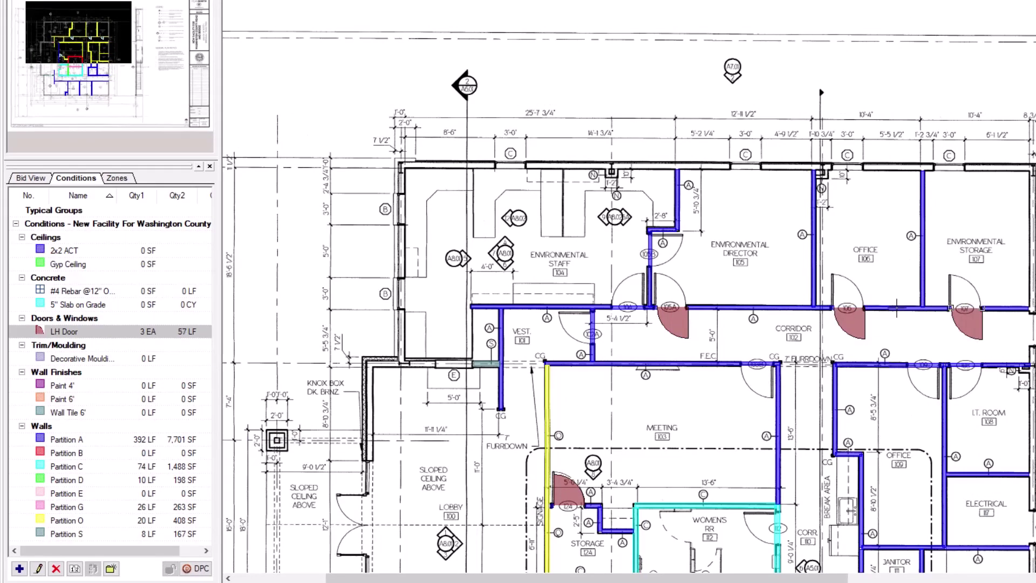
click(680, 304)
drag(854, 318, 852, 295)
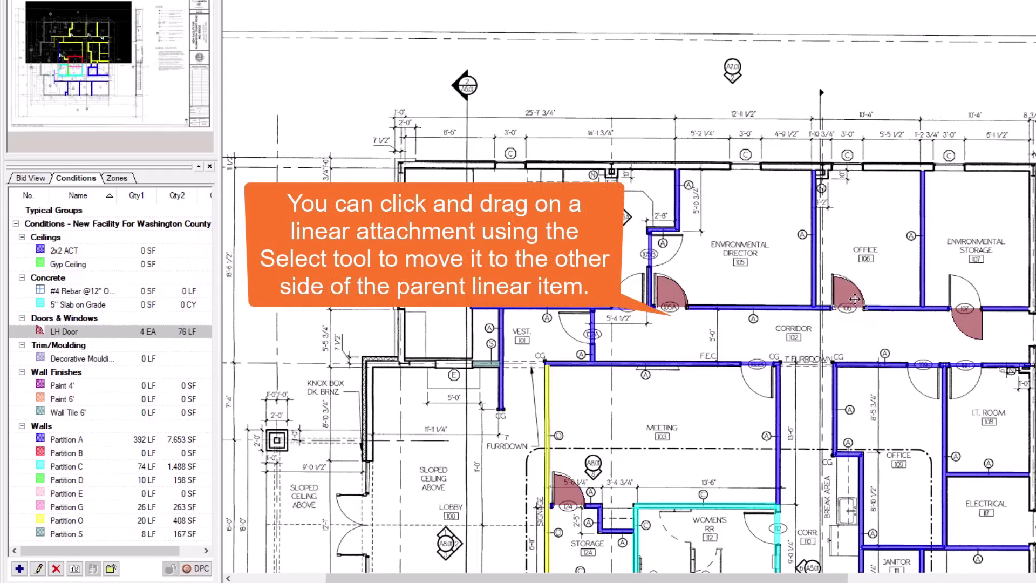
drag(970, 324, 965, 302)
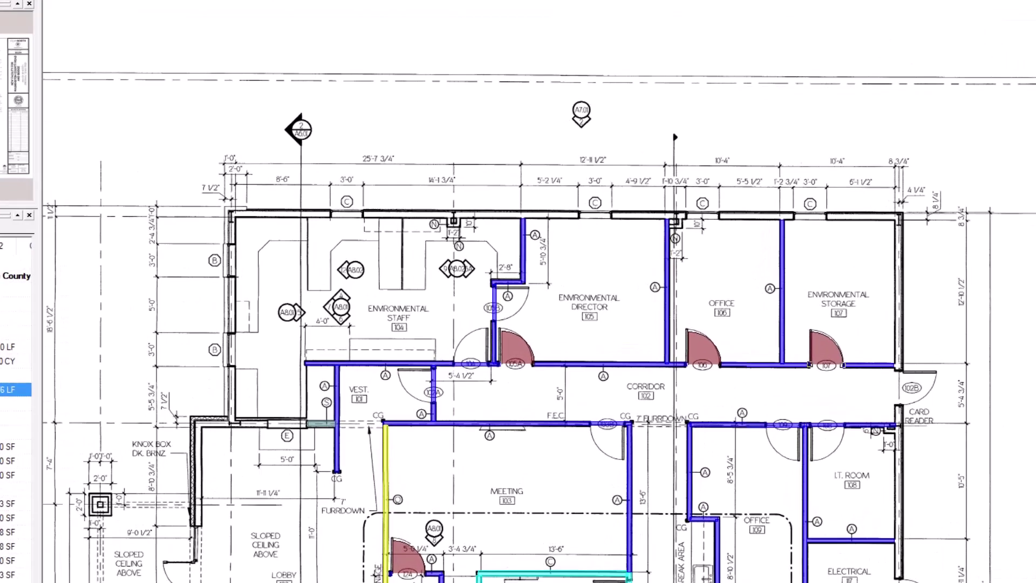
double_click(75, 367)
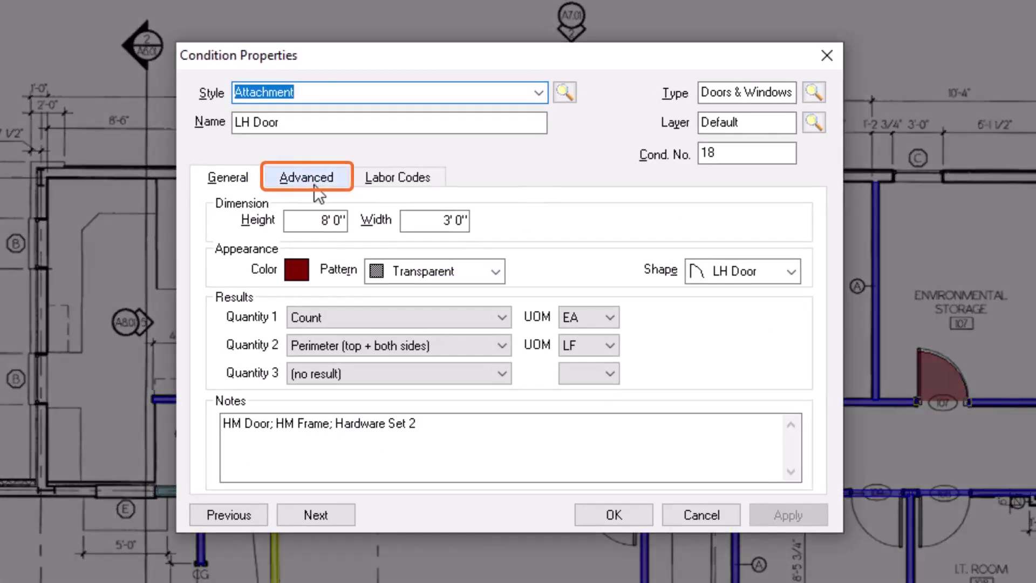
click(314, 182)
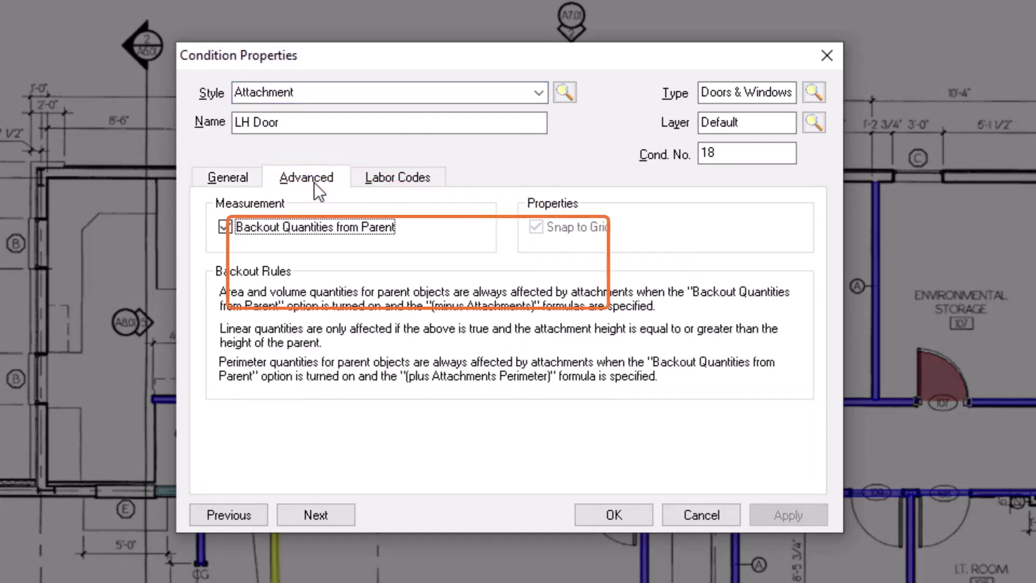